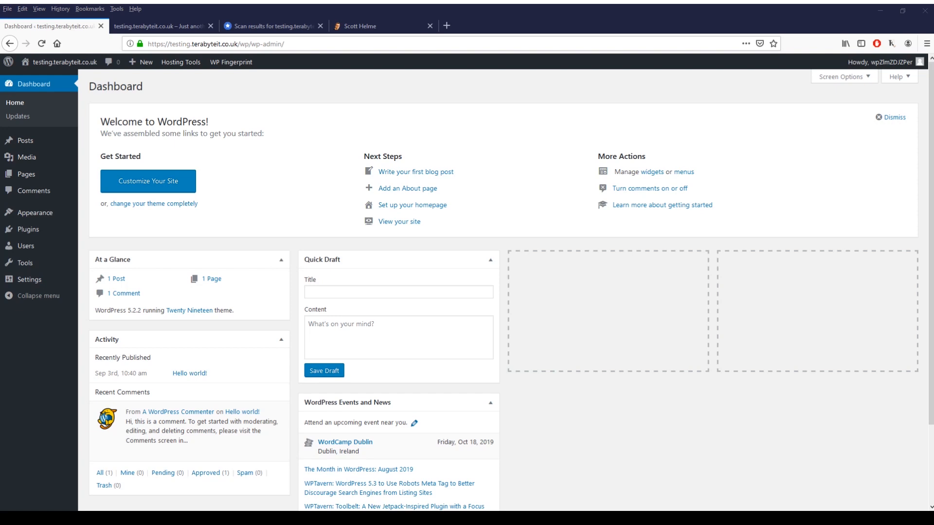
Step: Switch to the securityheaders.com scan results for testing.terabyteit.co.uk, graded F
left_click(266, 29)
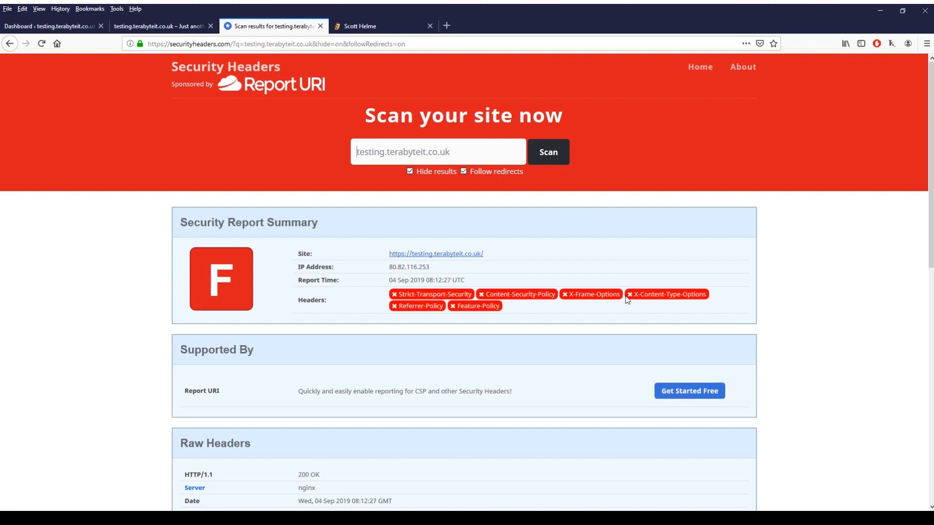
scroll(624, 297, "down", 2)
scroll(558, 275, "down", 2)
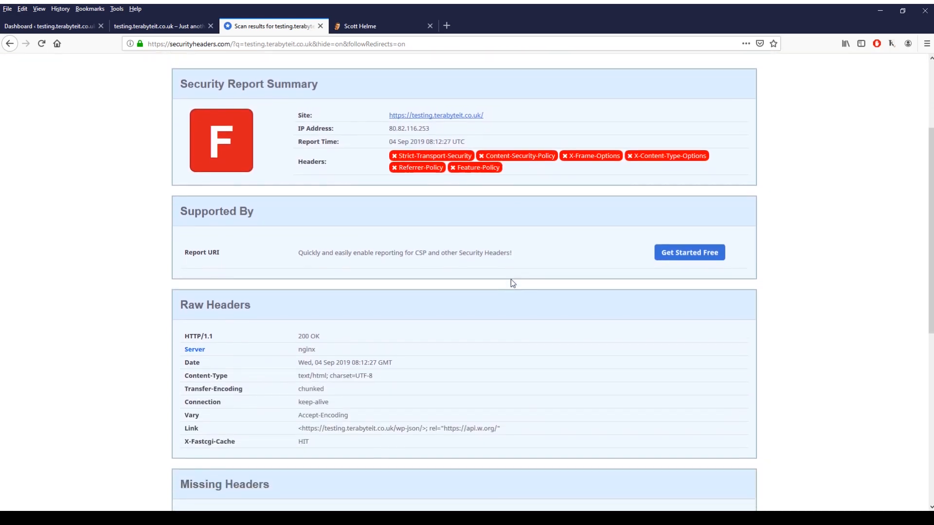
scroll(356, 280, "down", 2)
scroll(382, 231, "down", 2)
scroll(382, 235, "down", 4)
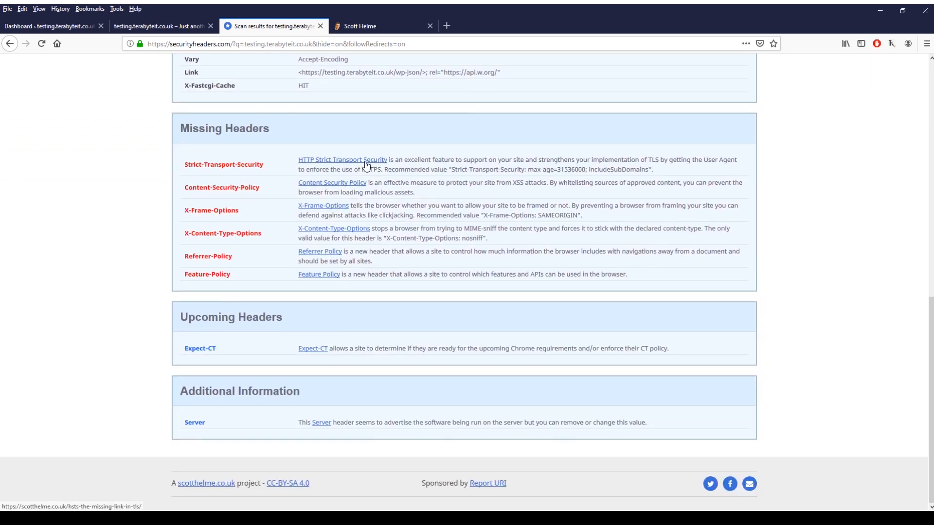
Step: Open the HTTP Strict Transport Security explanation from Missing Headers in a new tab
middle_click(366, 164)
Step: Read the HSTS article, revisit the scan results, then return to the WordPress dashboard
left_click(355, 28)
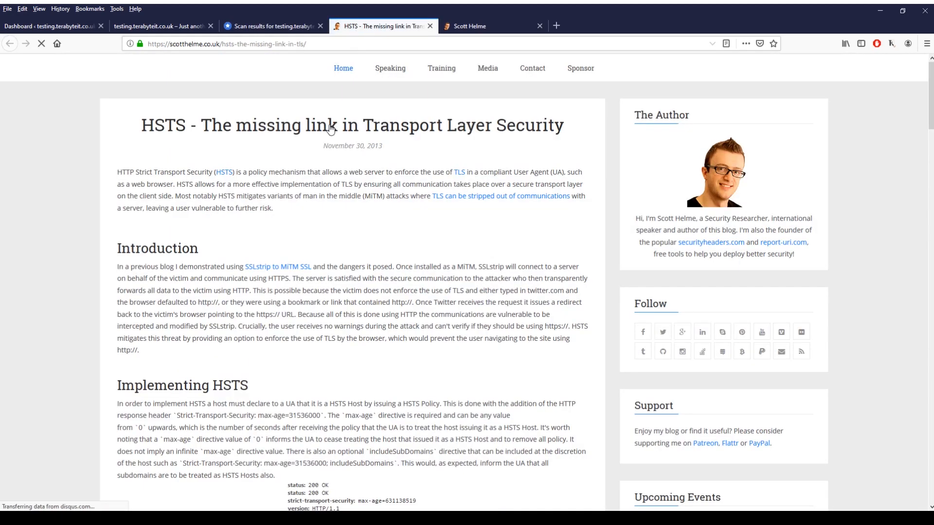
scroll(312, 202, "down", 3)
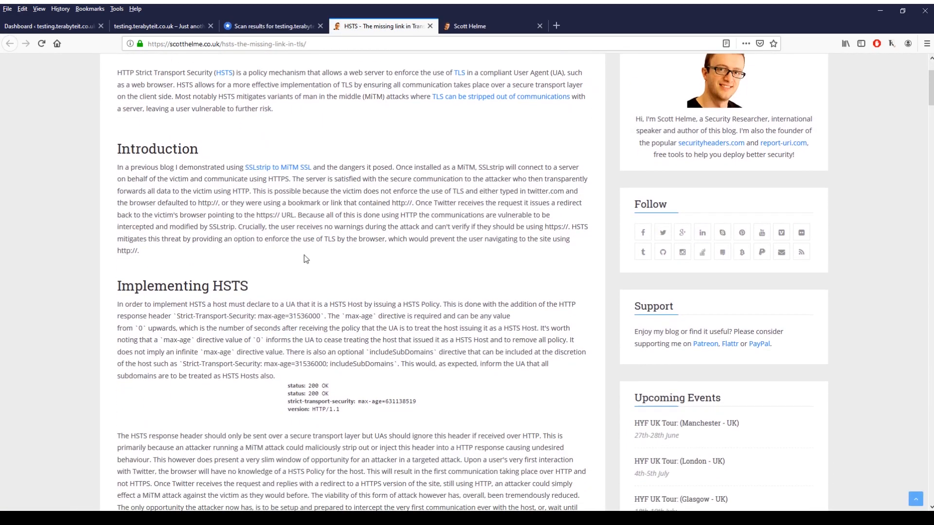
scroll(300, 267, "down", 3)
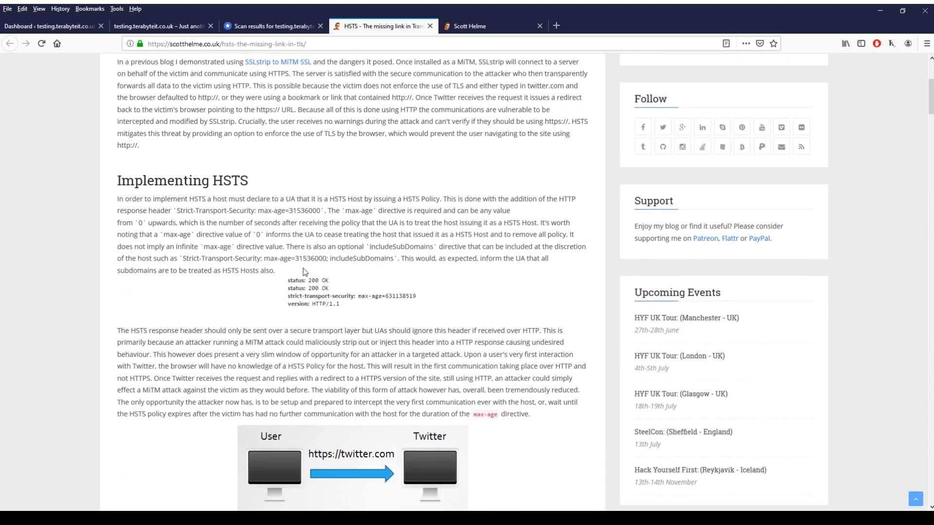
scroll(303, 270, "down", 3)
scroll(310, 279, "down", 3)
scroll(312, 277, "down", 2)
scroll(313, 266, "down", 3)
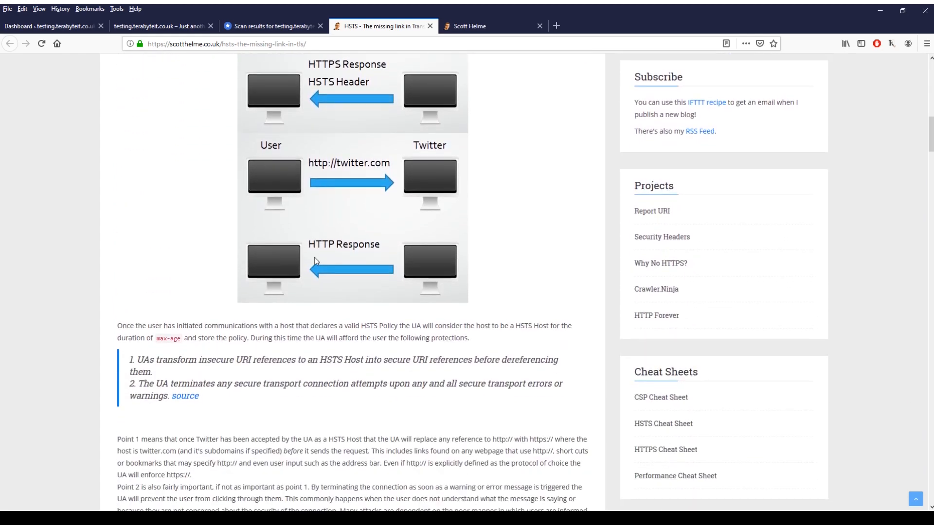
scroll(314, 257, "down", 2)
left_click(295, 28)
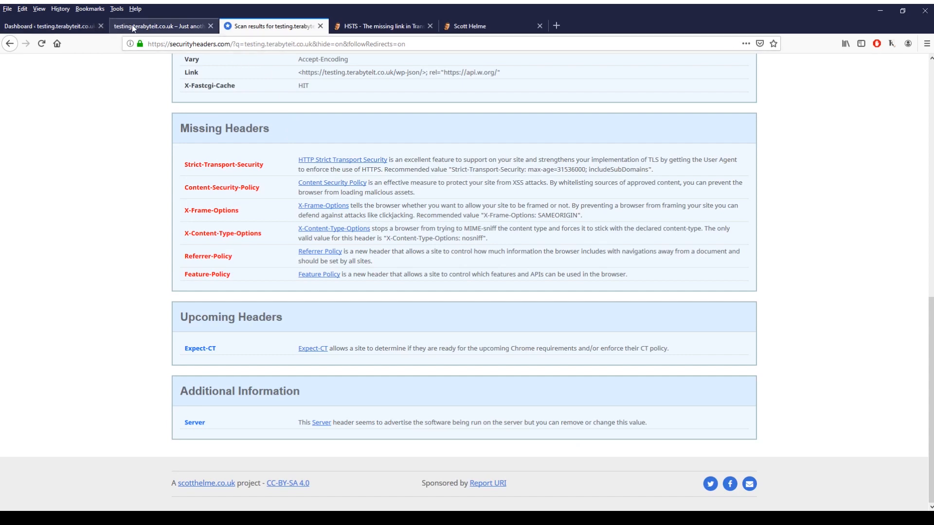
left_click(82, 30)
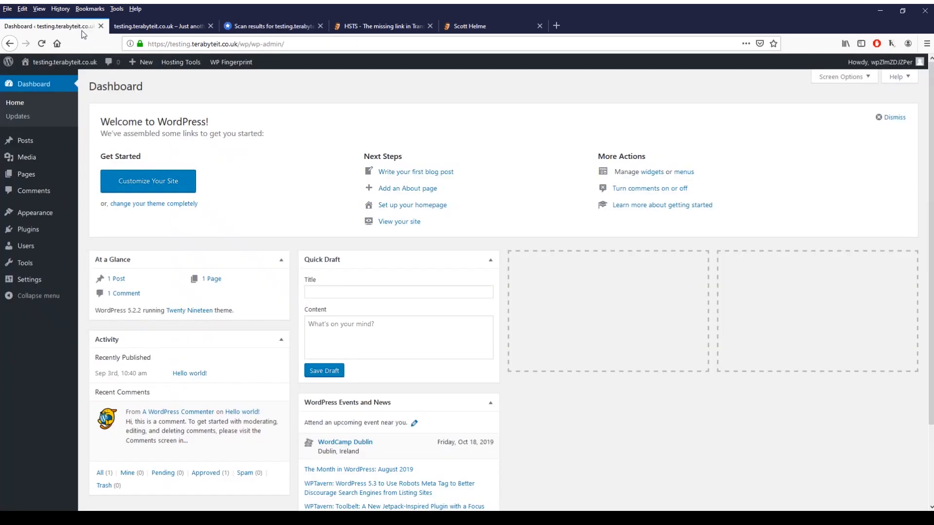
mouse_move(26, 229)
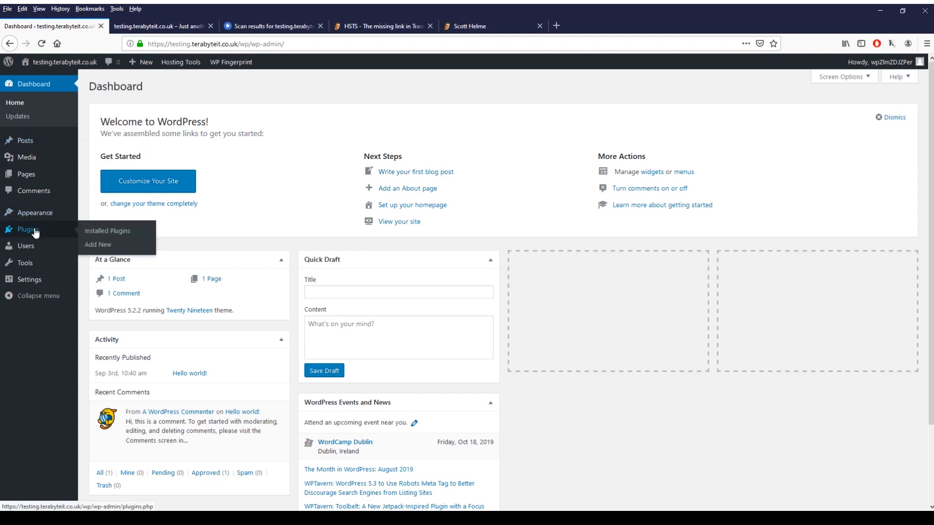
Step: Search 'http header' in Add New plugins, then install and activate the HTTP Headers plugin
left_click(102, 244)
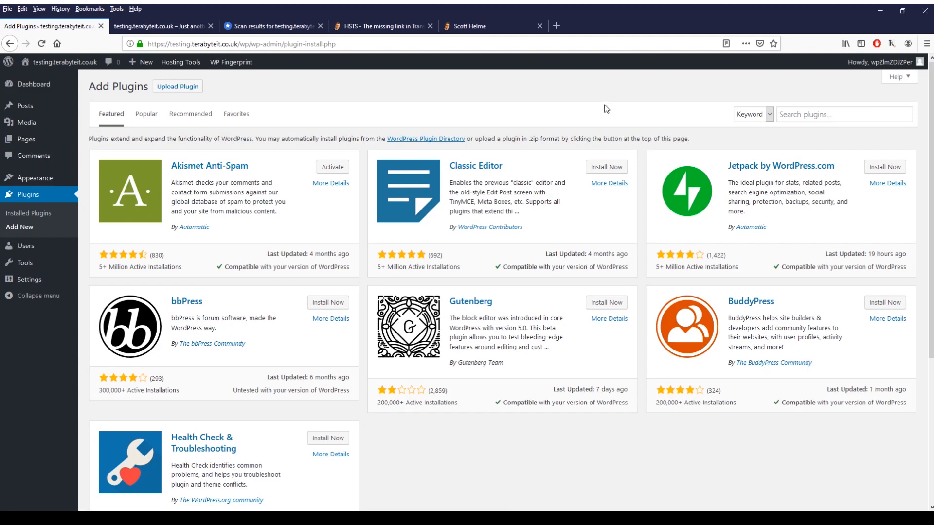
left_click(820, 114)
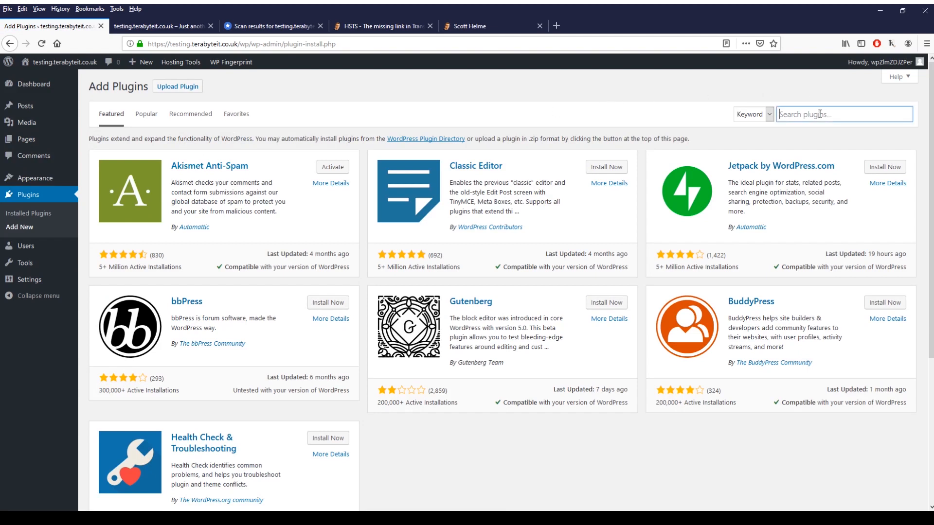
type("http ")
type("heade")
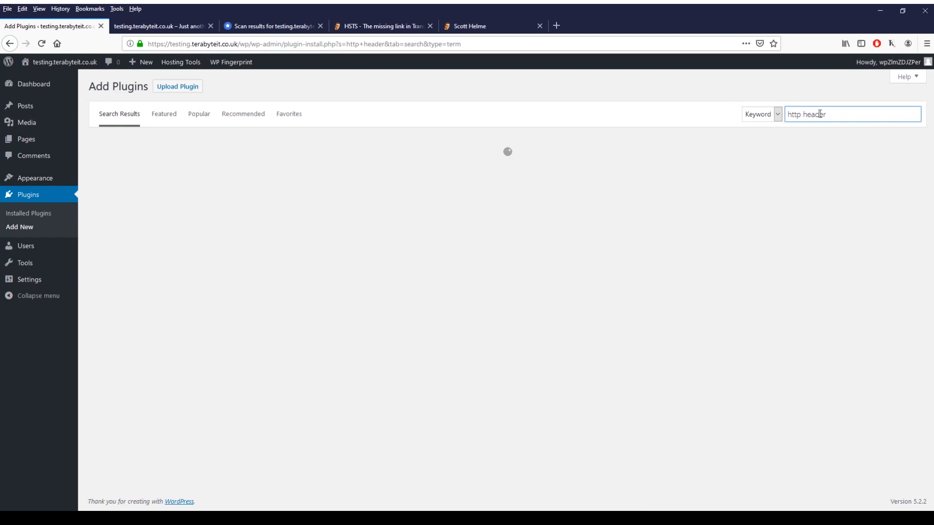
type("r")
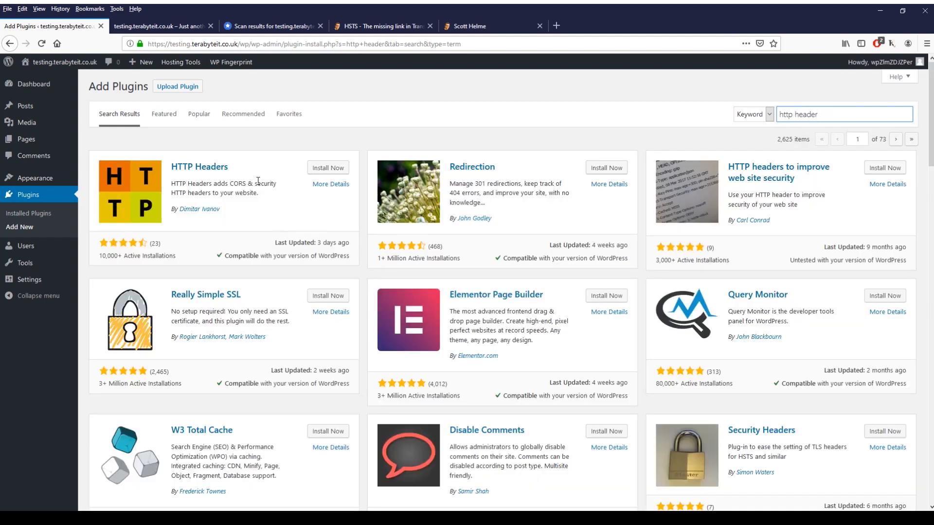
left_click(322, 170)
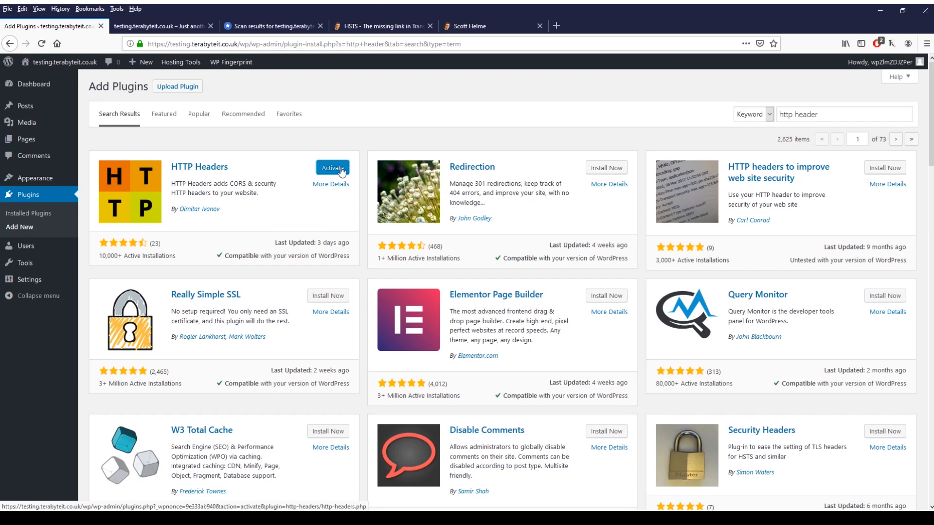
left_click(340, 172)
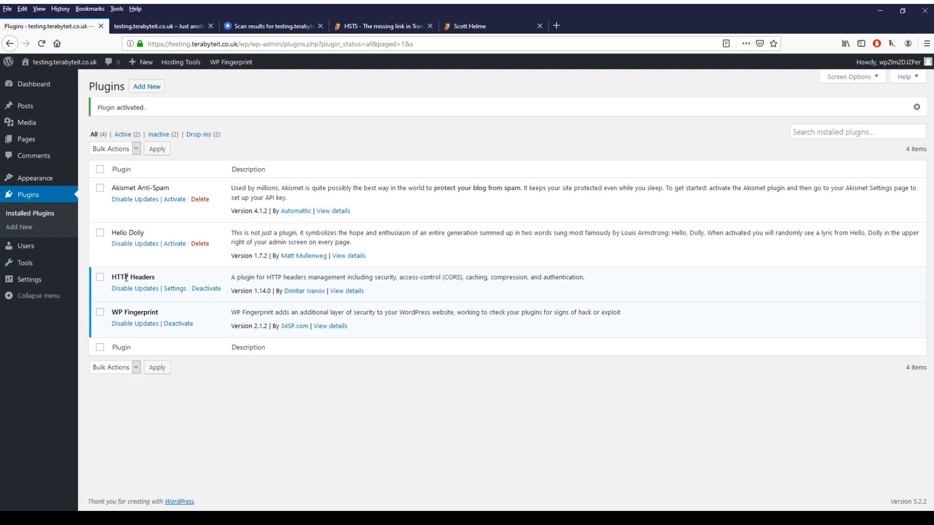
Step: From HTTP Headers settings, open the Security list and edit X-Frame-Options
left_click(177, 290)
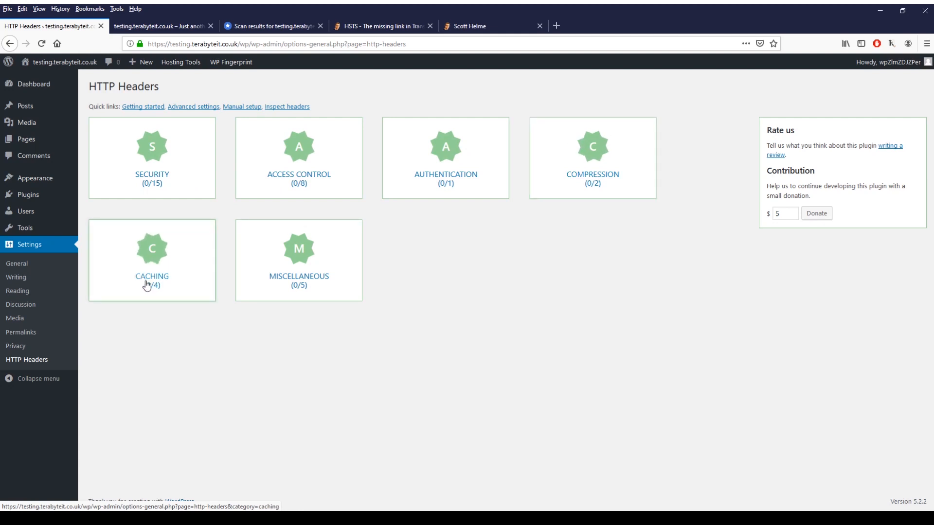
left_click(168, 158)
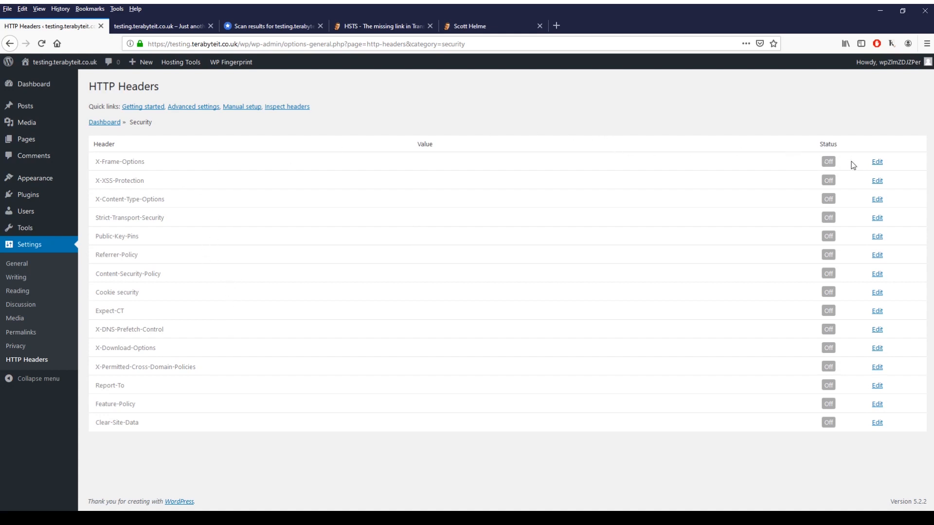
left_click(876, 162)
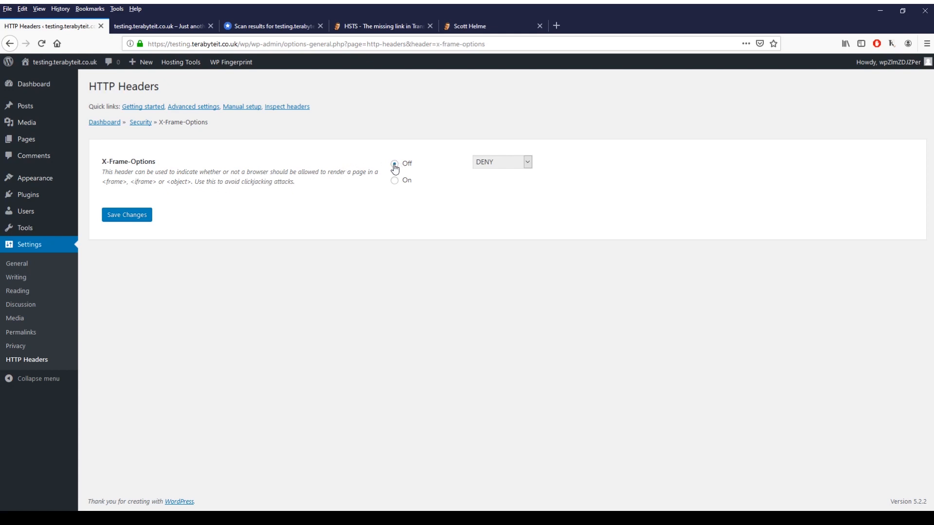
Step: Save X-Frame-Options as On with the DENY policy and return to the security headers list
left_click(395, 182)
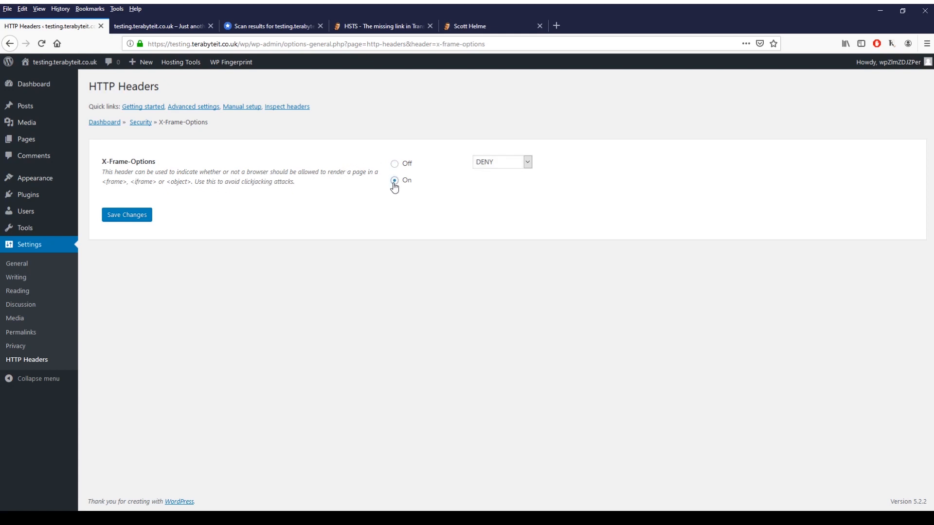
left_click(527, 162)
left_click(553, 199)
left_click(132, 219)
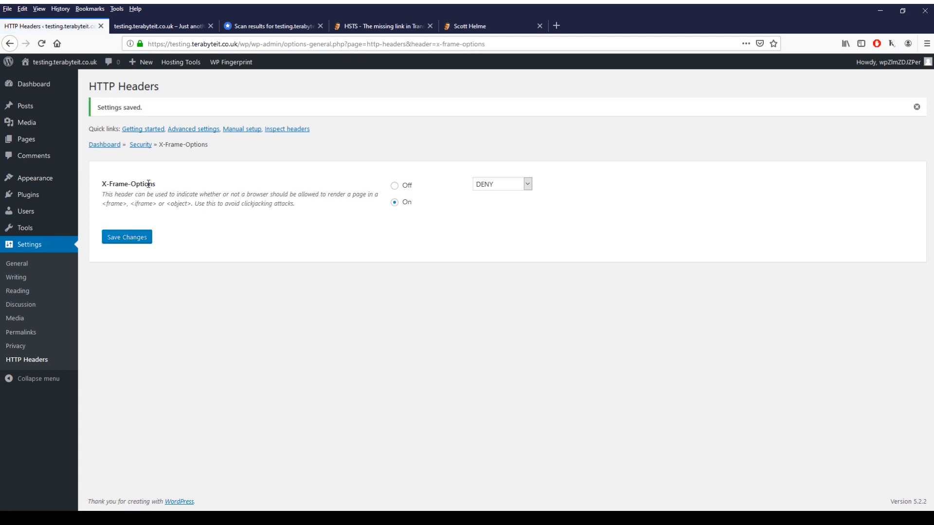
left_click(503, 26)
left_click(140, 145)
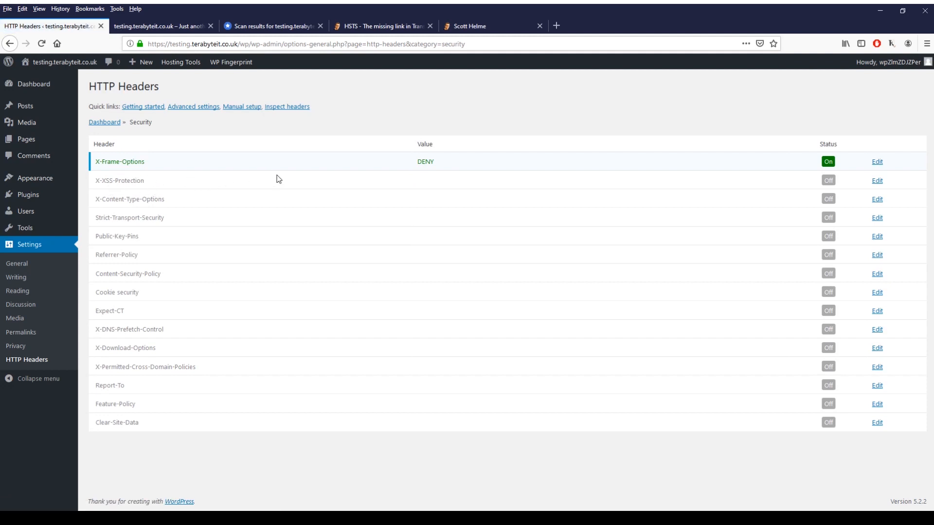
Step: Save X-XSS-Protection as On with value '1; mode=block' and return to the security list
left_click(876, 181)
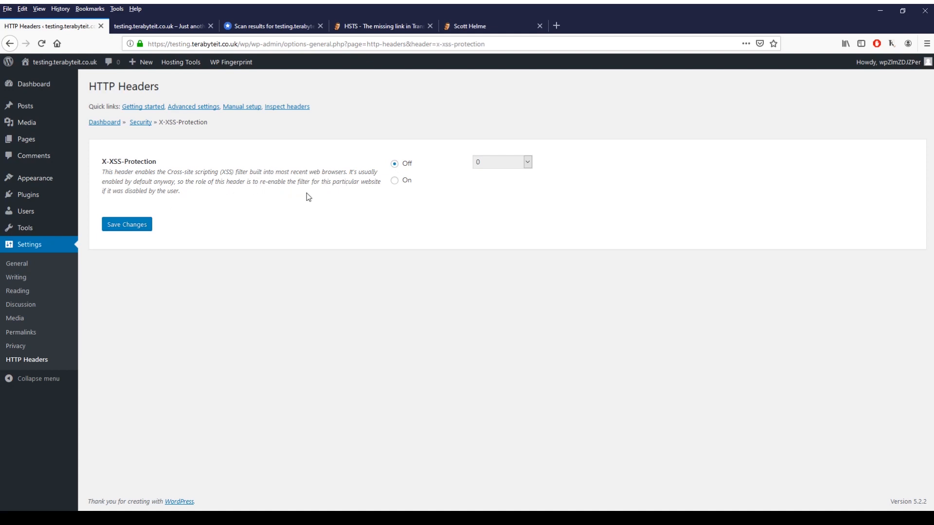
left_click(394, 183)
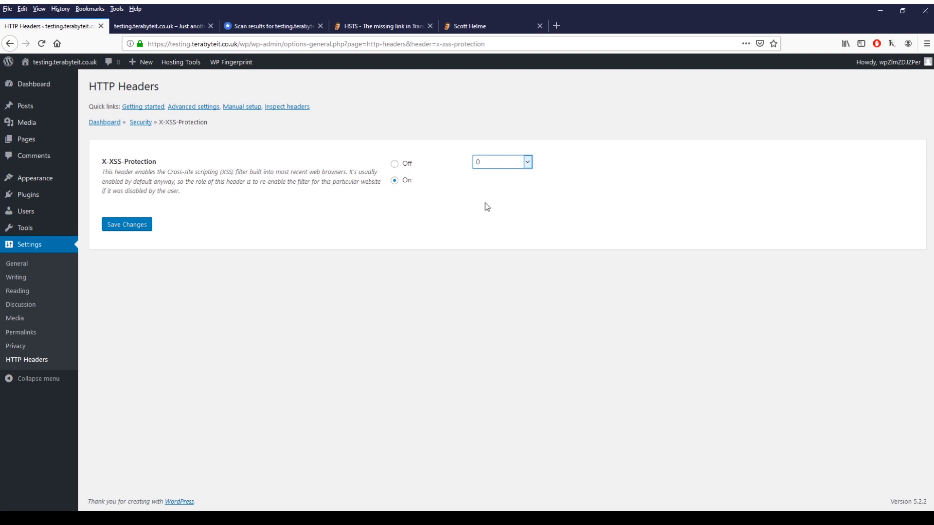
key("Down")
key("Down")
left_click(128, 228)
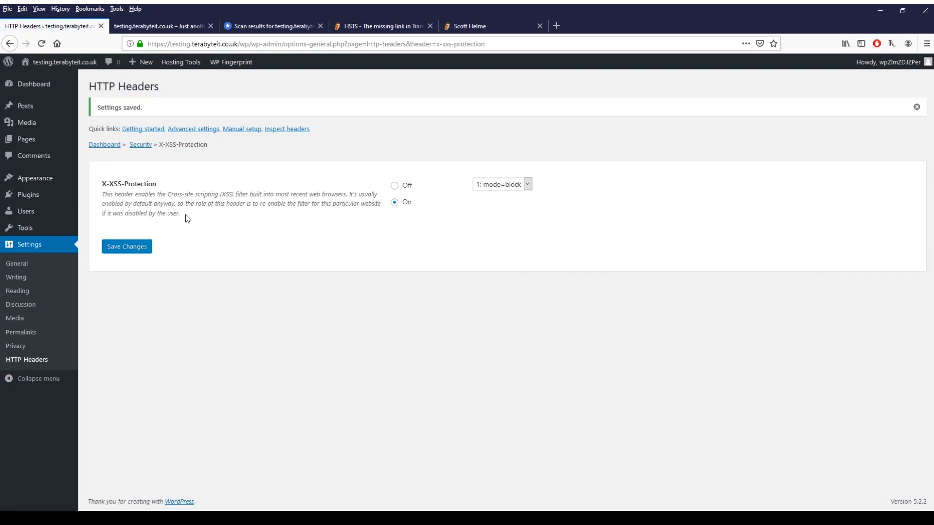
left_click(141, 145)
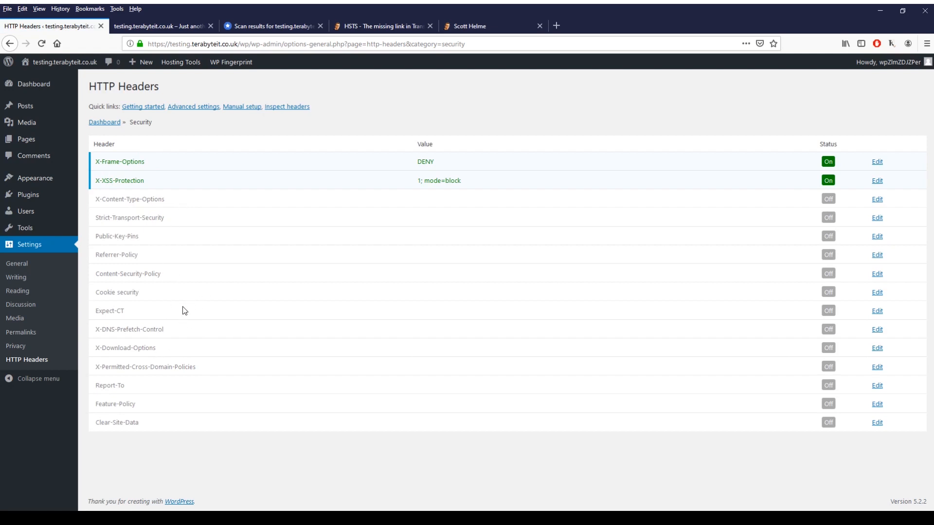
Step: Save Cookie security as On with Secure and HttpOnly cookies
triple_click(112, 292)
left_click(876, 293)
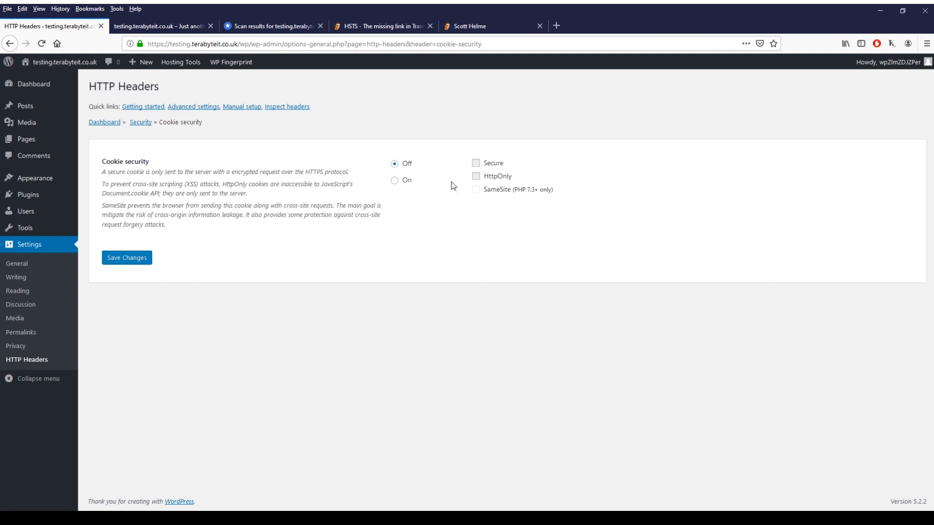
left_click(395, 181)
left_click(476, 163)
left_click(135, 260)
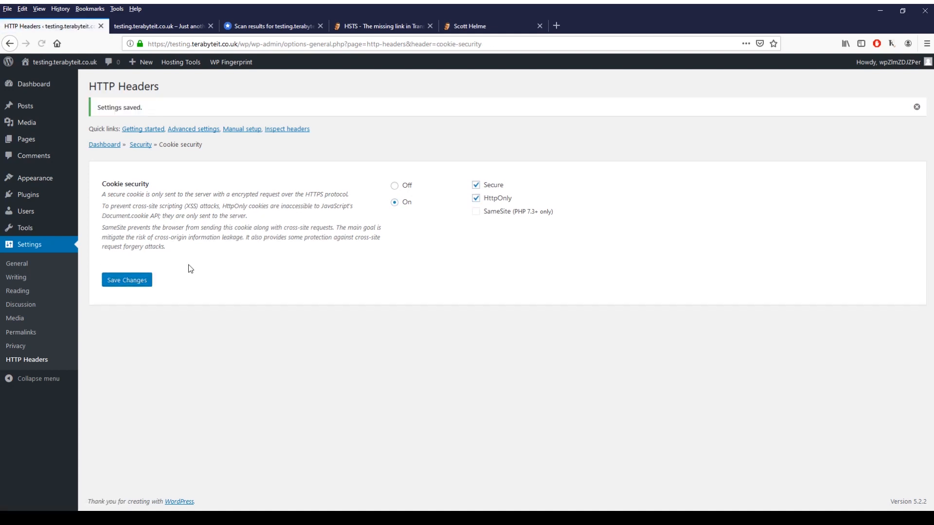
Step: Return to the header categories overview and bring up the caching headers list
left_click(106, 146)
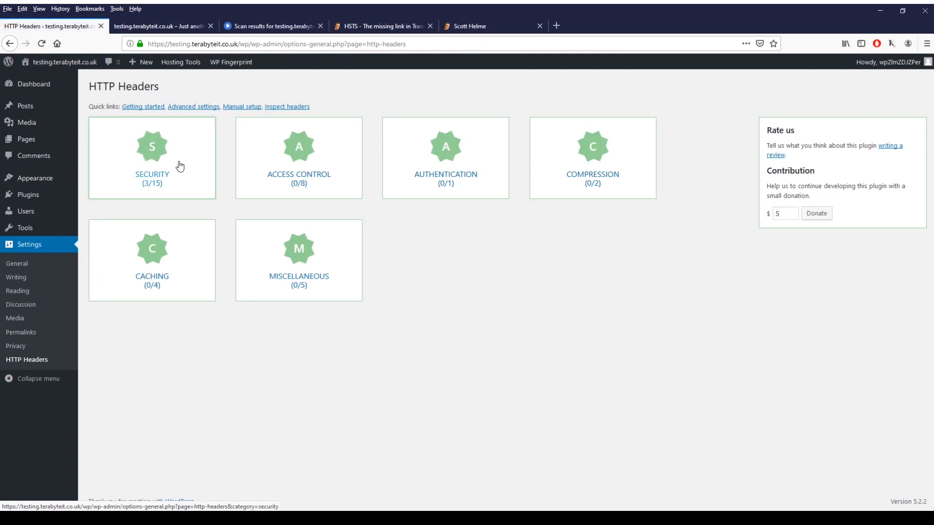
left_click(162, 268)
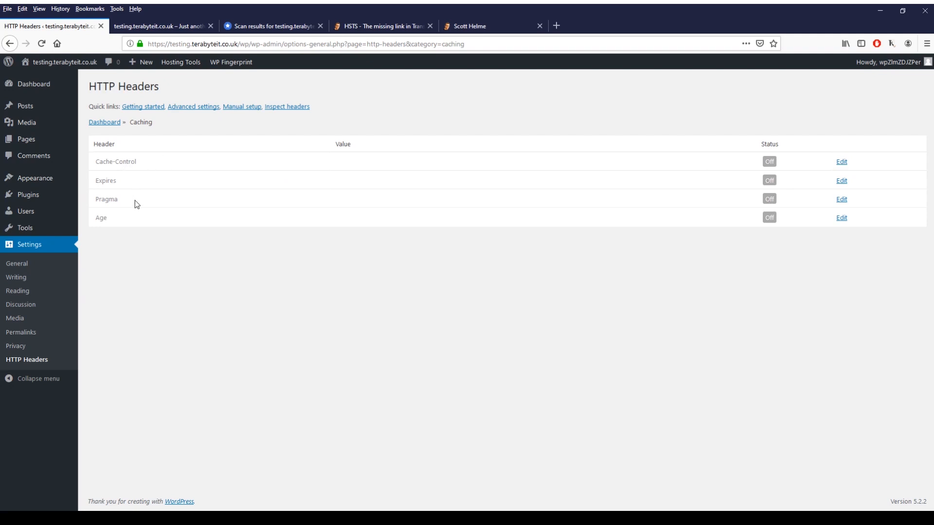
Step: Save Cache-Control as On with max-age 600 seconds and return to the caching list
left_click(841, 162)
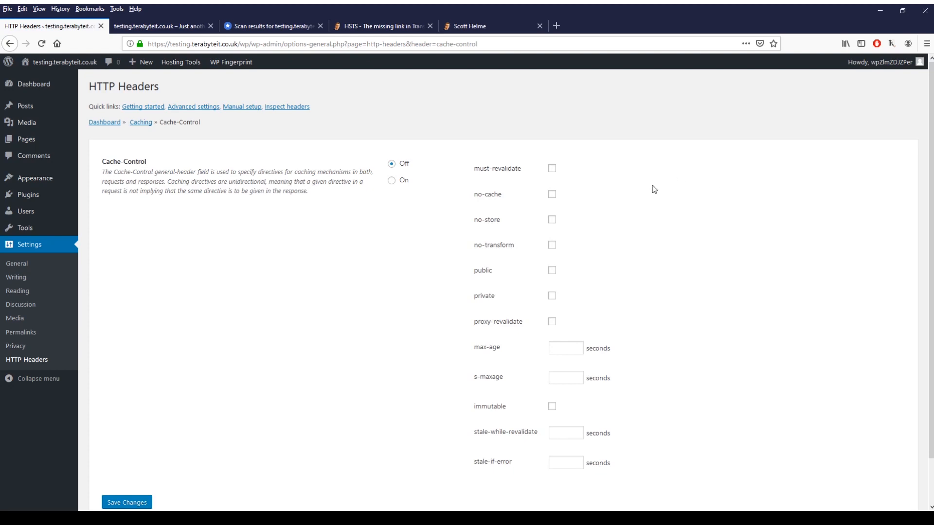
scroll(570, 199, "down", 2)
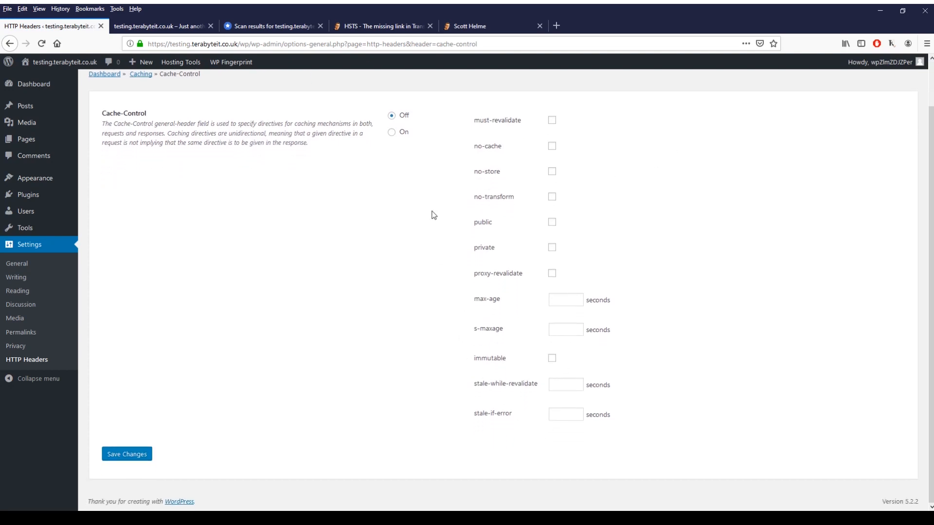
left_click(392, 132)
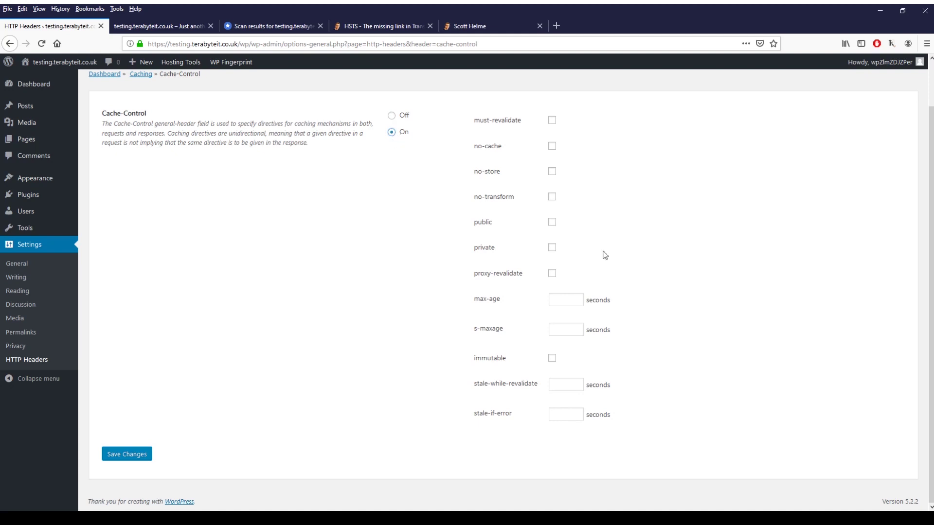
left_click(571, 303)
type("600")
left_click(148, 453)
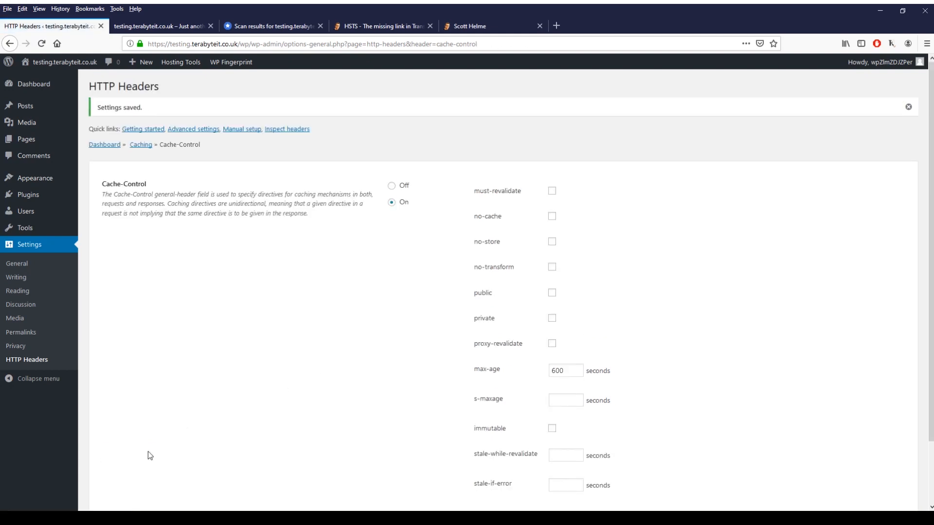
left_click(141, 145)
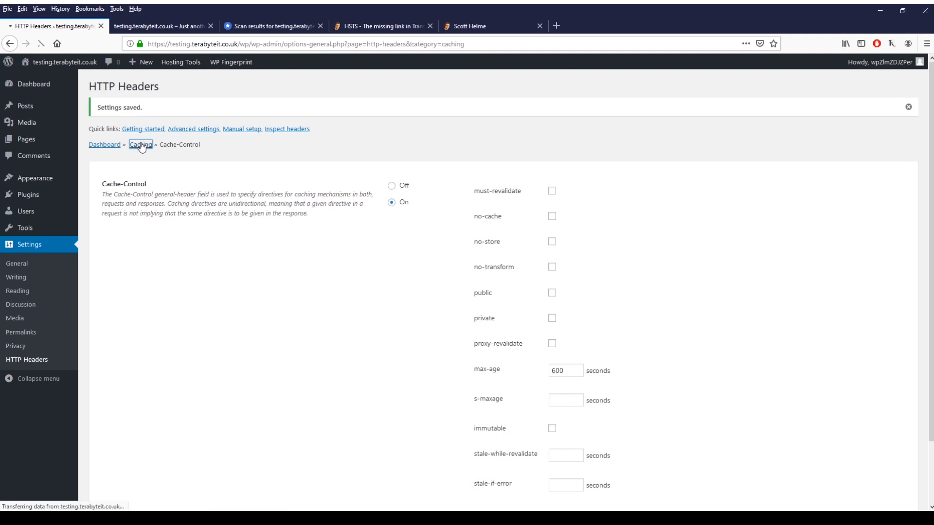
Step: From the Compression category, edit Content-Encoding and switch compression On
left_click(106, 123)
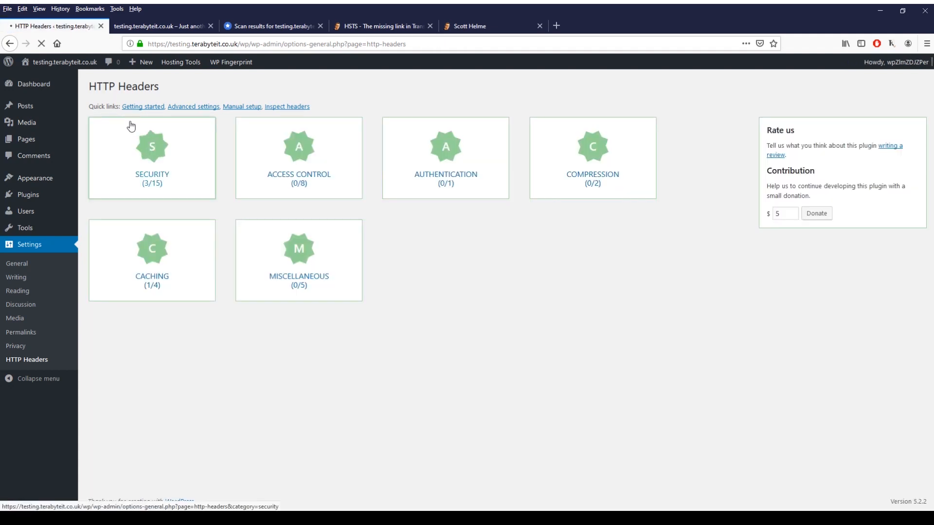
left_click(603, 159)
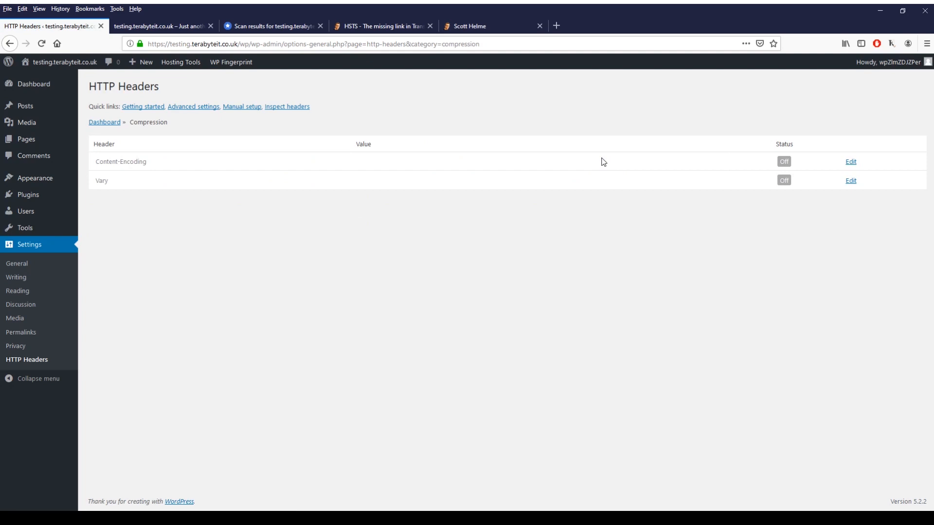
left_click(852, 163)
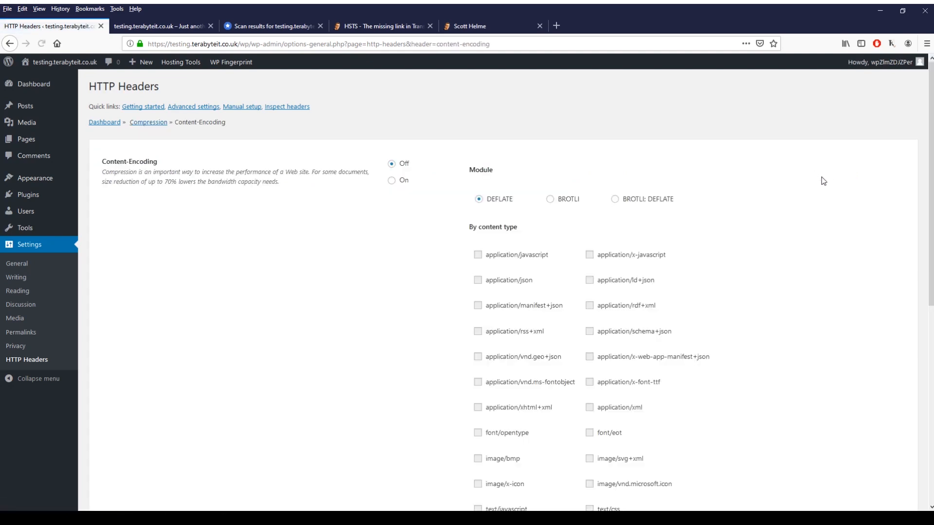
scroll(823, 182, "down", 3)
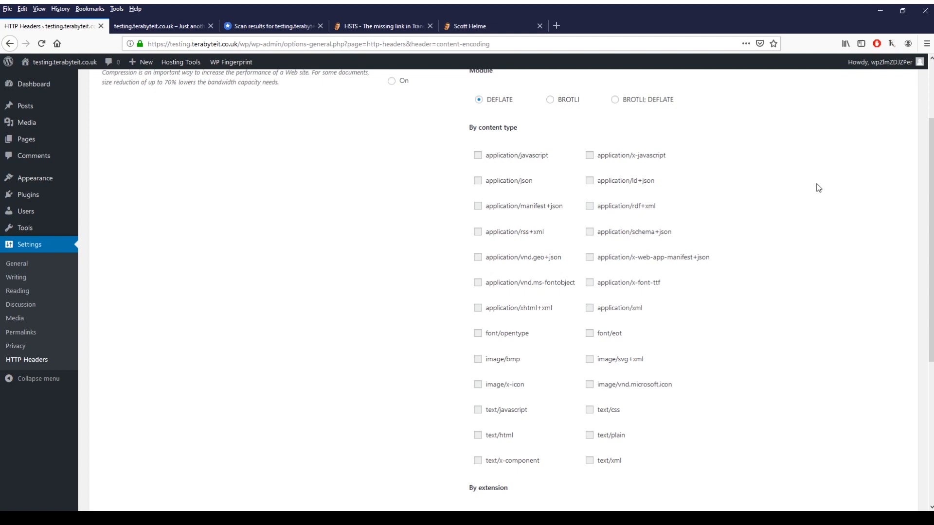
scroll(740, 200, "up", 2)
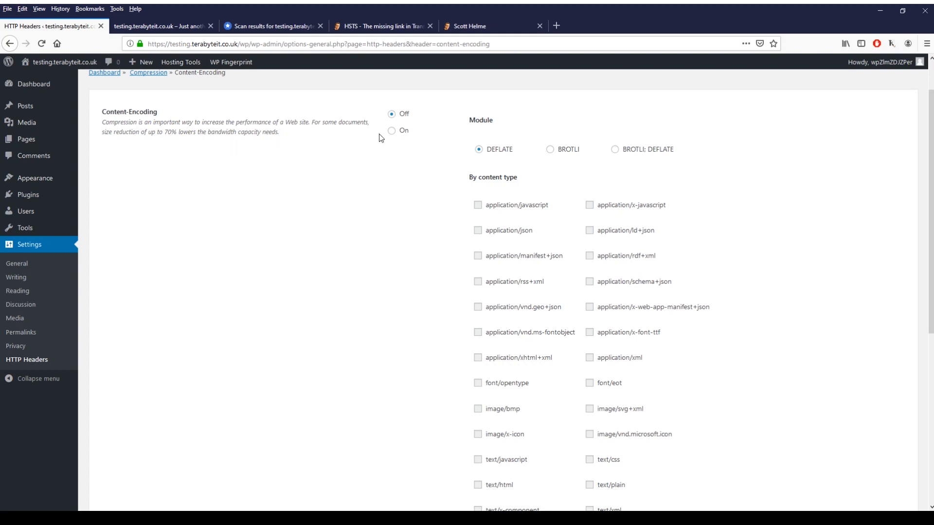
left_click(392, 137)
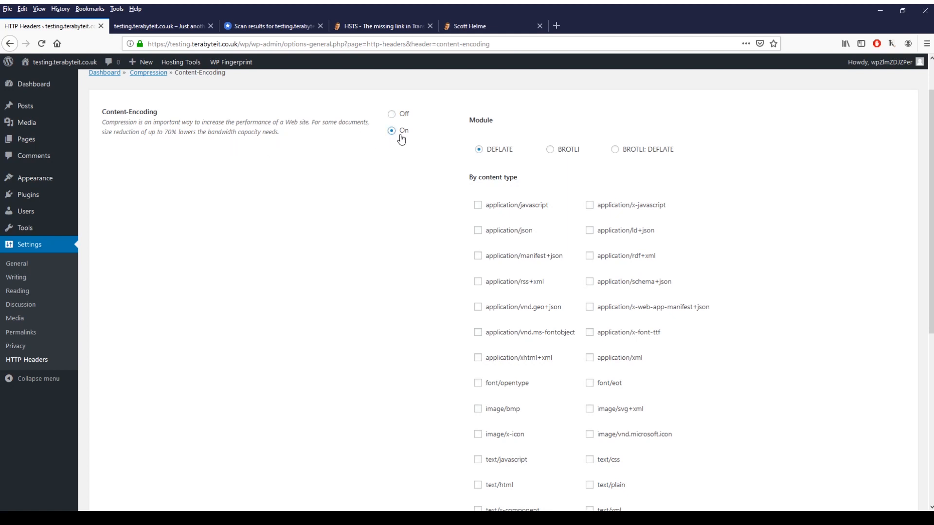
scroll(399, 144, "down", 1)
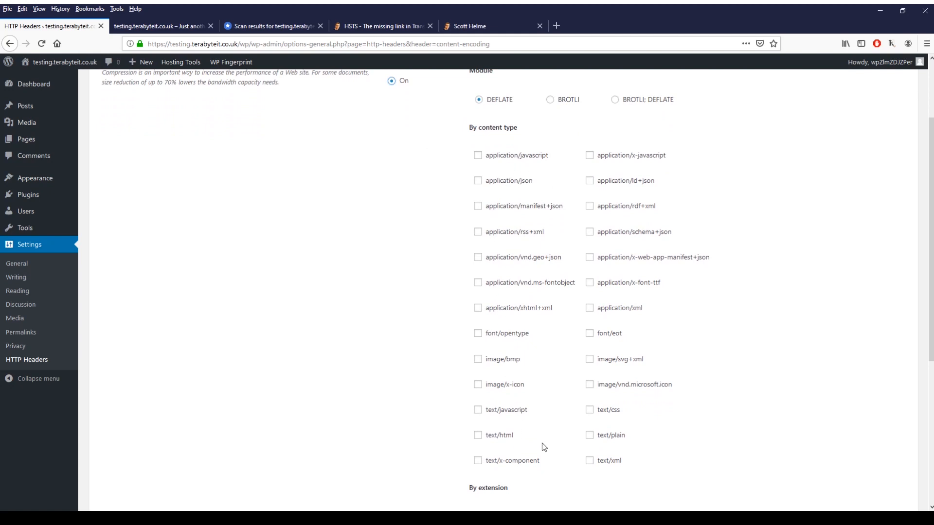
scroll(603, 445, "down", 1)
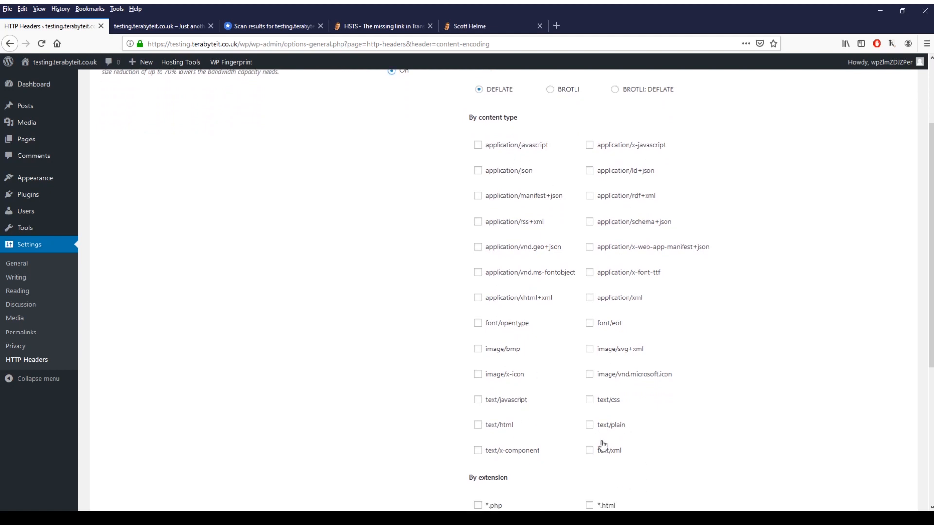
scroll(603, 445, "down", 3)
scroll(534, 382, "down", 2)
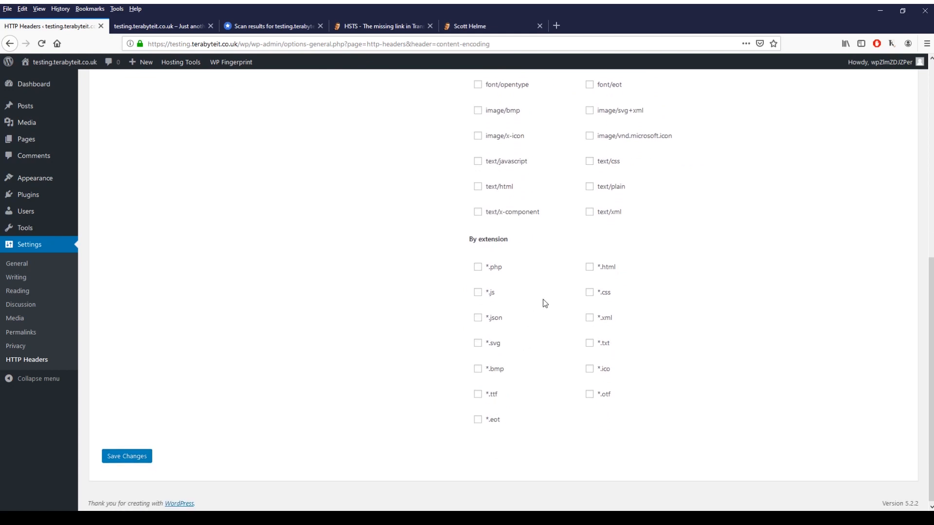
scroll(547, 286, "up", 3)
scroll(545, 280, "up", 3)
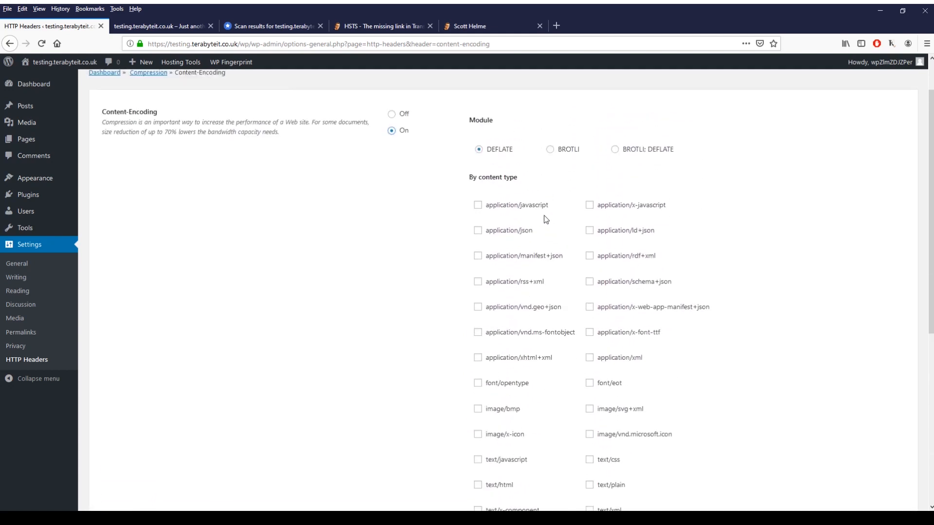
Step: Tick javascript, x-javascript, json, opentype and eot types plus *.php, *.json, *.xml, *.css, and save
left_click(537, 208)
left_click(591, 207)
left_click(515, 232)
left_click_drag(520, 357, 529, 357)
left_click(612, 383)
left_click(527, 386)
scroll(524, 388, "down", 2)
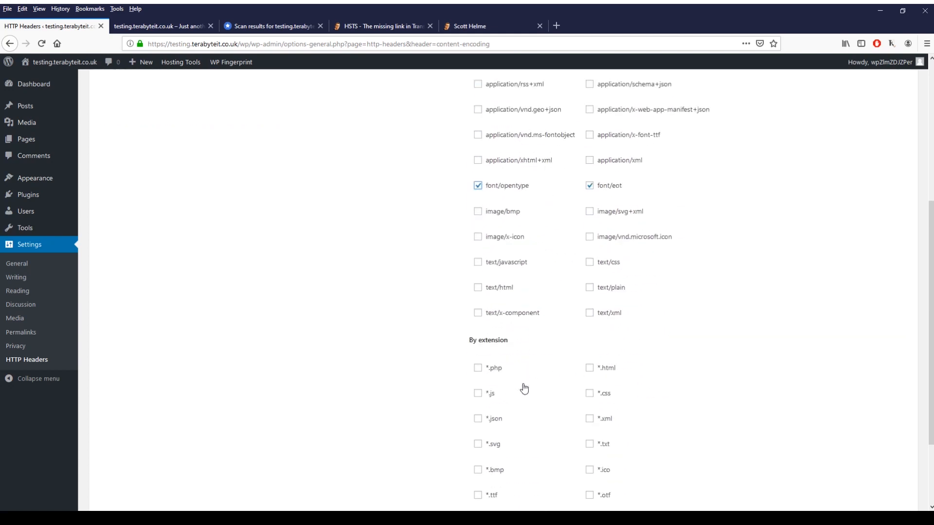
left_click(486, 367)
left_click(490, 417)
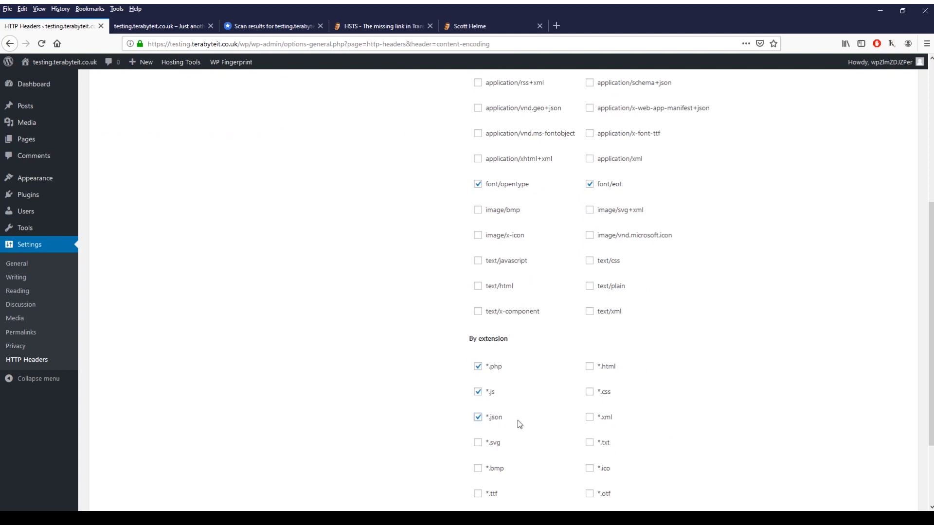
left_click(602, 416)
left_click(605, 392)
scroll(605, 395, "down", 1)
scroll(605, 394, "down", 2)
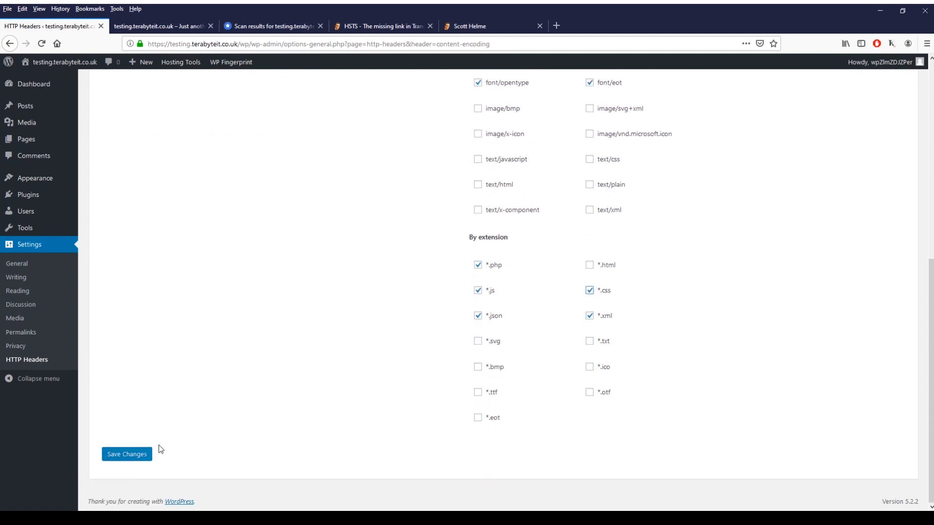
left_click(146, 454)
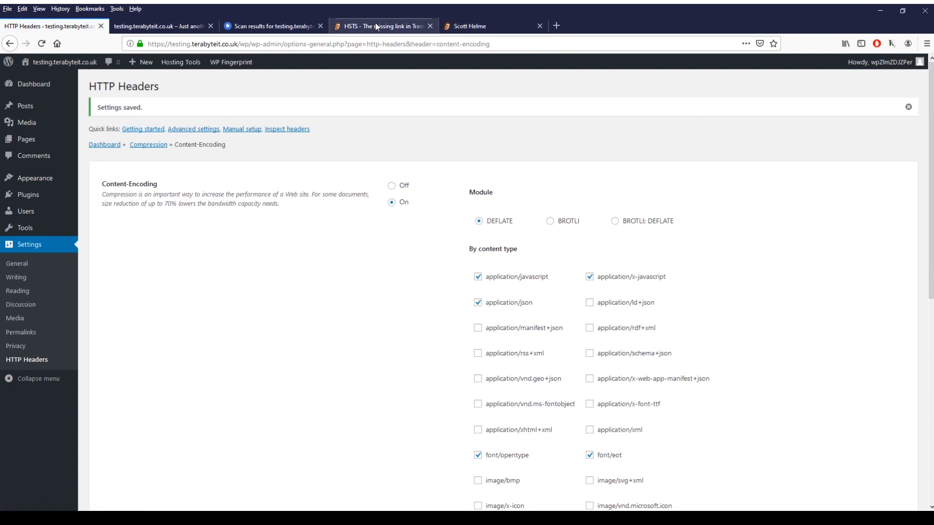
Step: Rescan testing.terabyteit.co.uk on securityheaders.com (still graded F), then return to the WordPress plugins list
left_click(286, 28)
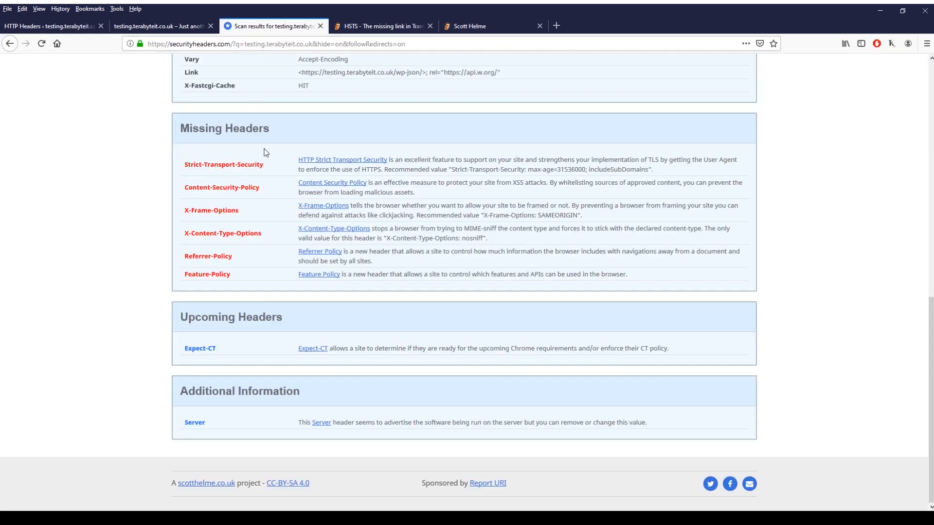
scroll(264, 152, "up", 15)
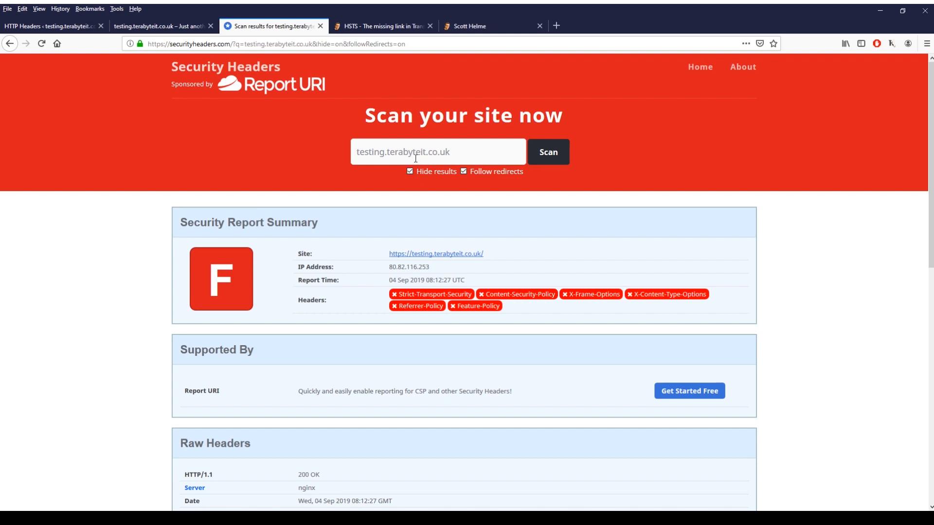
left_click(548, 159)
left_click(559, 158)
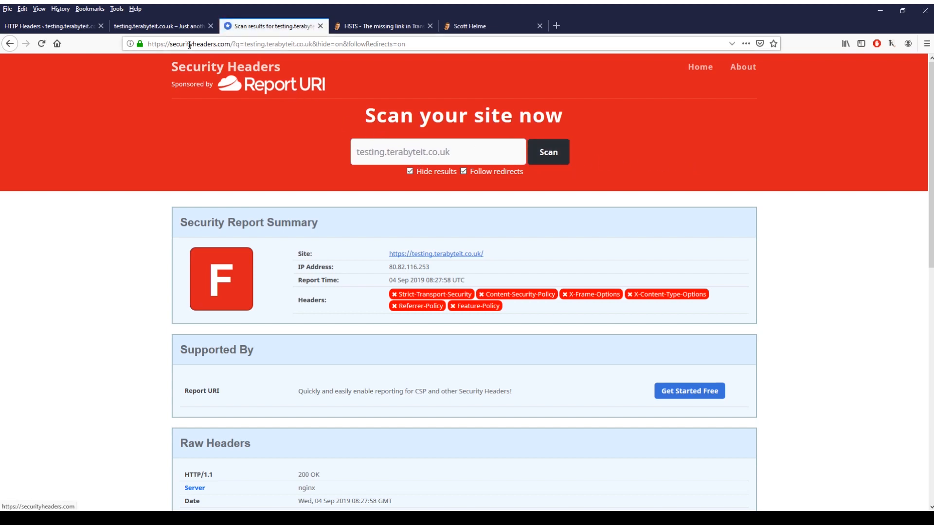
left_click(167, 27)
left_click(65, 27)
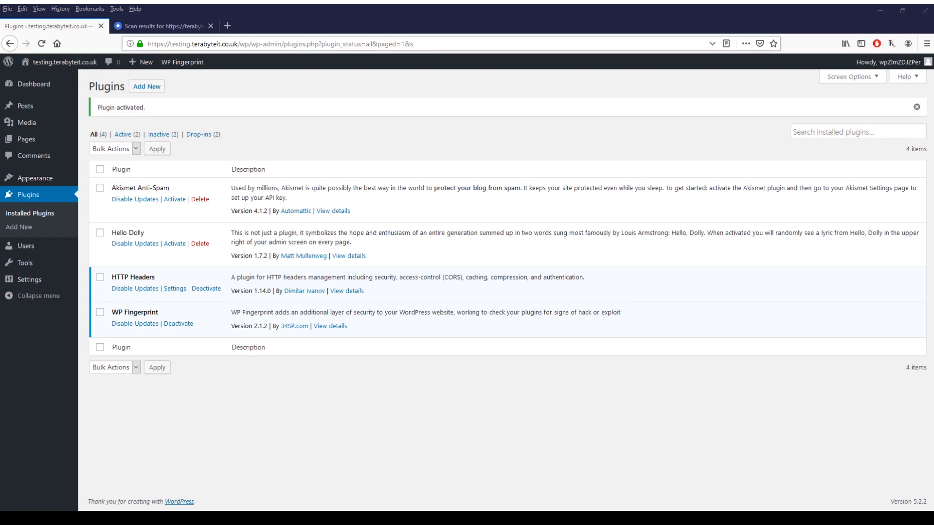
Step: View the terabyteit.co.uk report graded A, missing only Content-Security-Policy
left_click(158, 26)
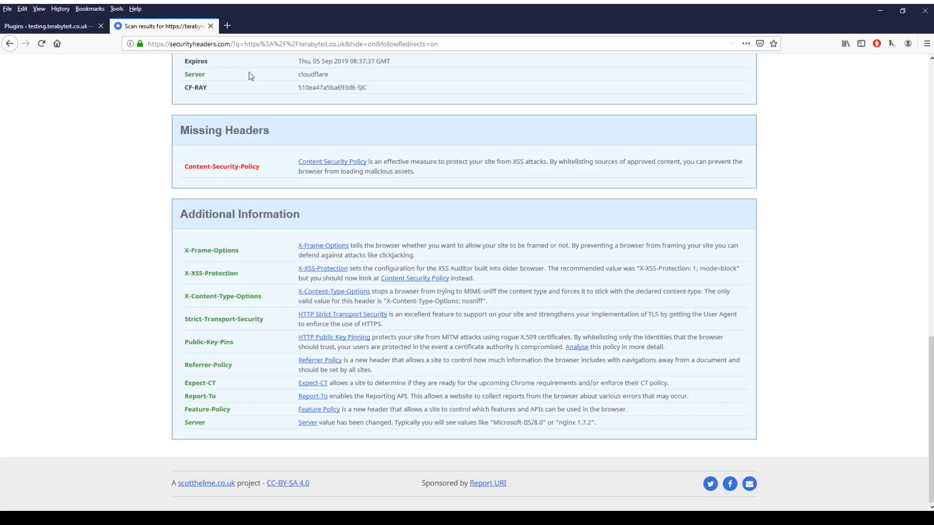
scroll(248, 80, "up", 10)
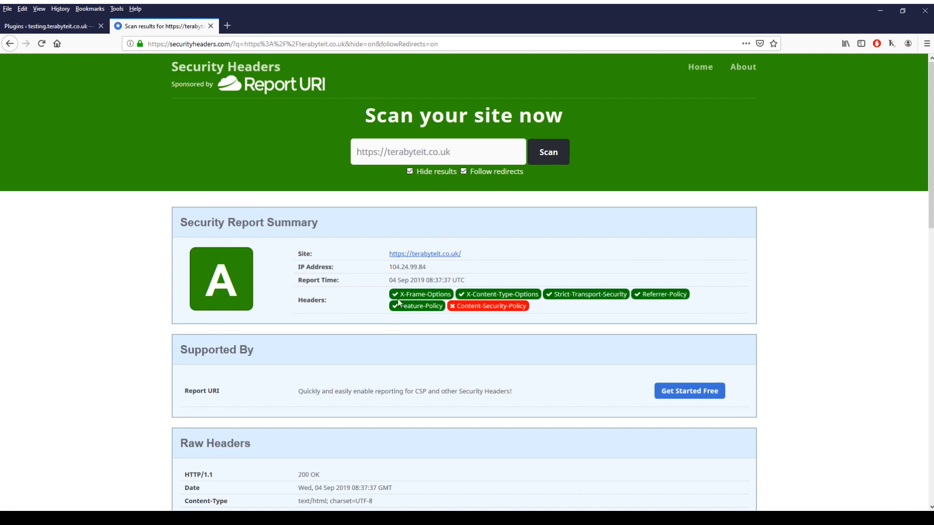
scroll(430, 302, "down", 3)
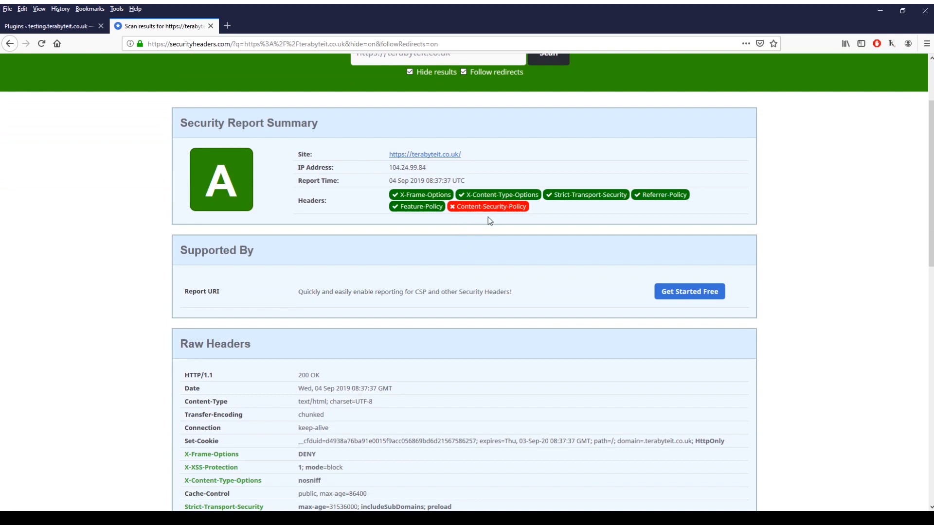
scroll(487, 218, "down", 2)
scroll(485, 221, "down", 4)
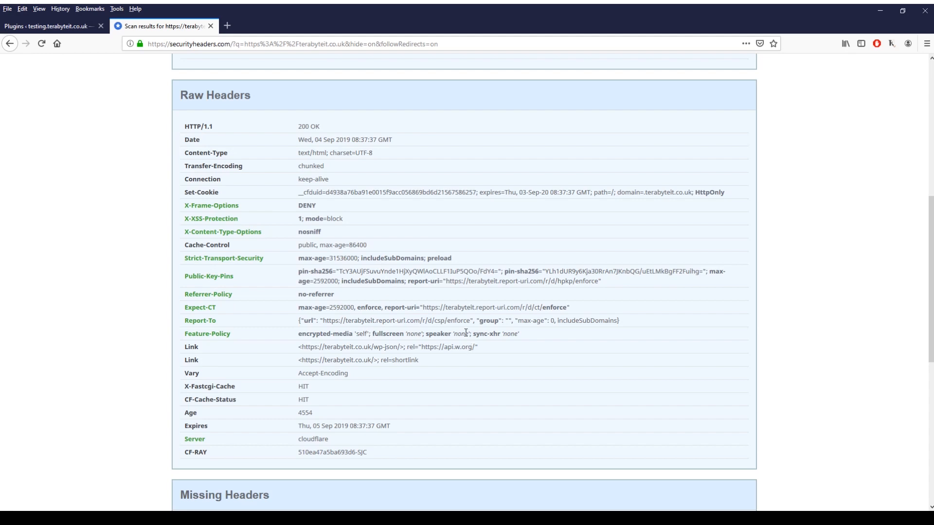
scroll(470, 333, "down", 5)
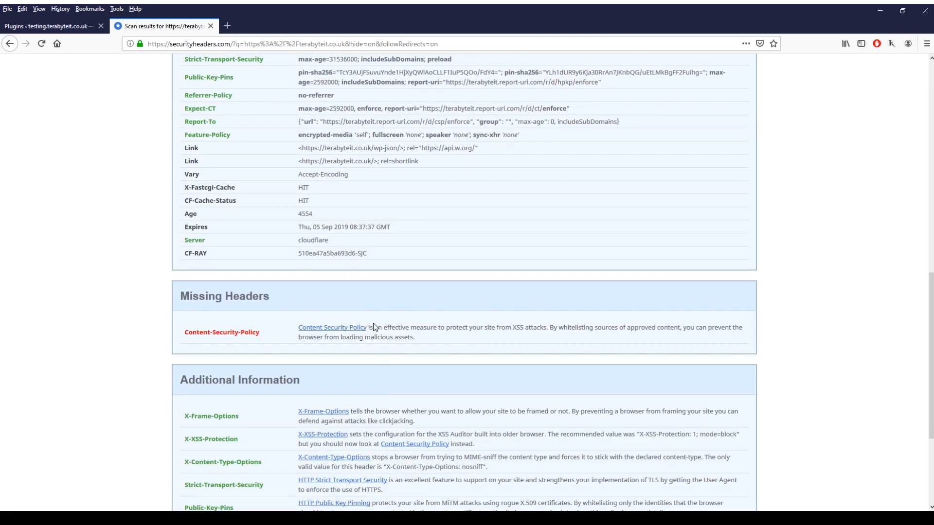
scroll(375, 325, "down", 3)
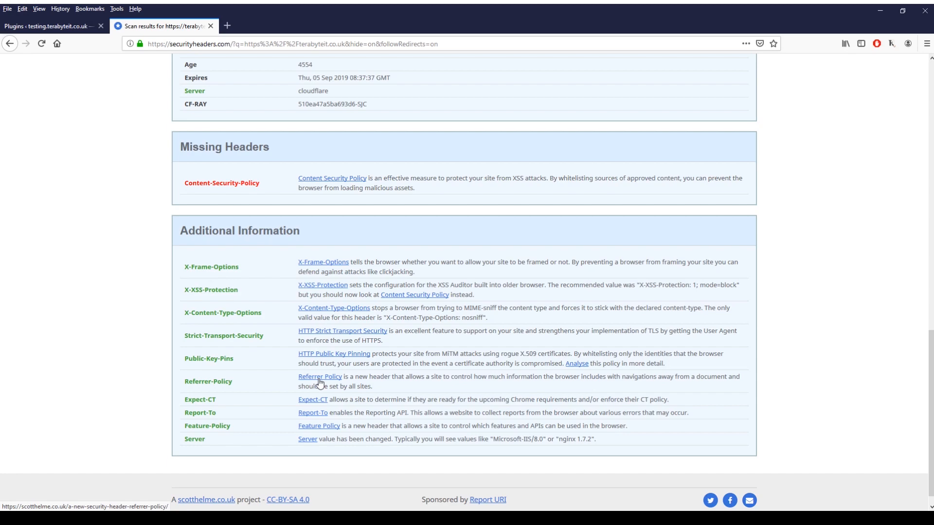
scroll(325, 379, "up", 5)
scroll(325, 379, "up", 4)
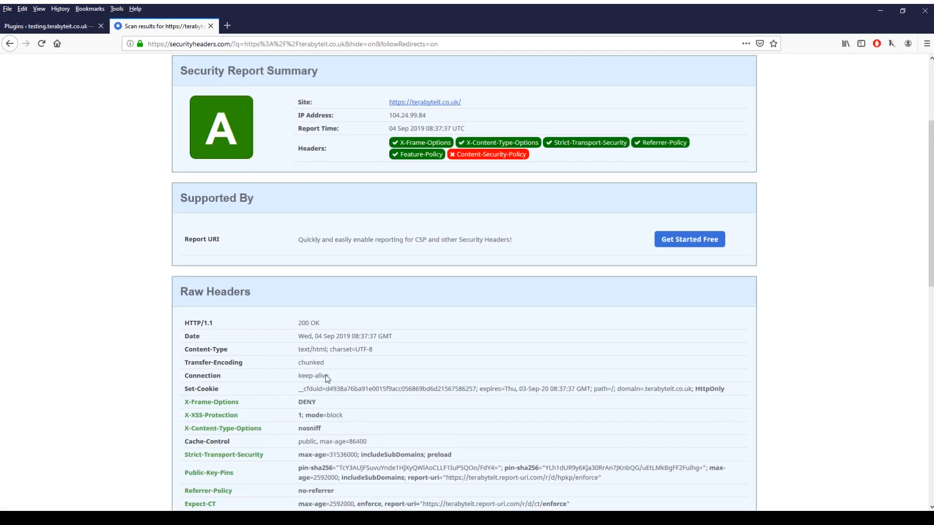
scroll(326, 378, "up", 3)
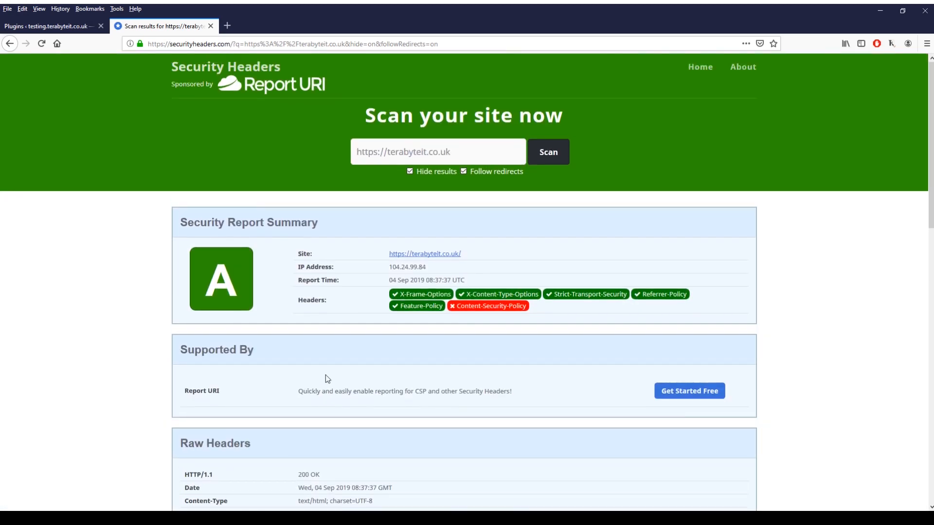